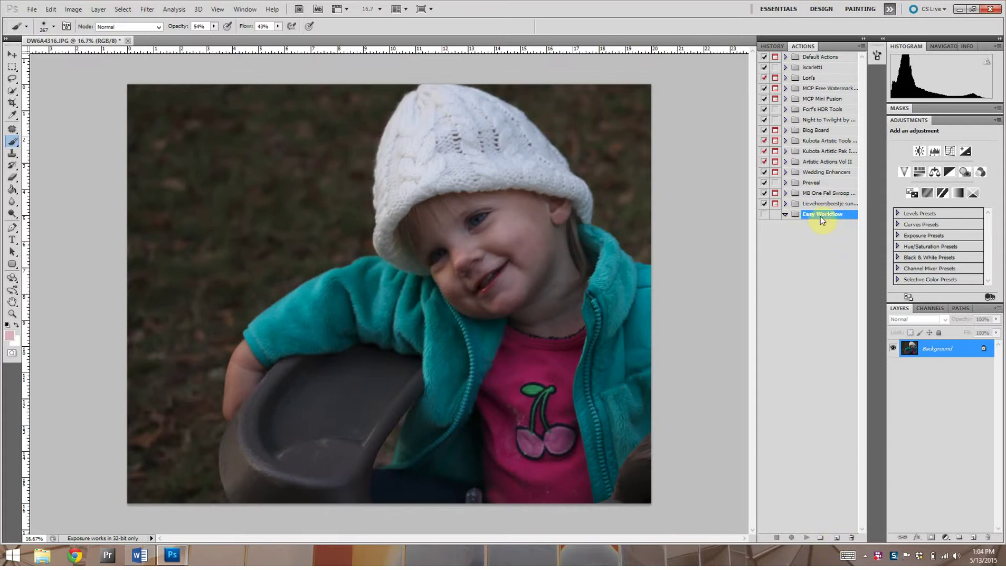
Create a new action named "Light and Dark" in the Easy Workflow set and start recording it.
left_click(839, 540)
type("Light")
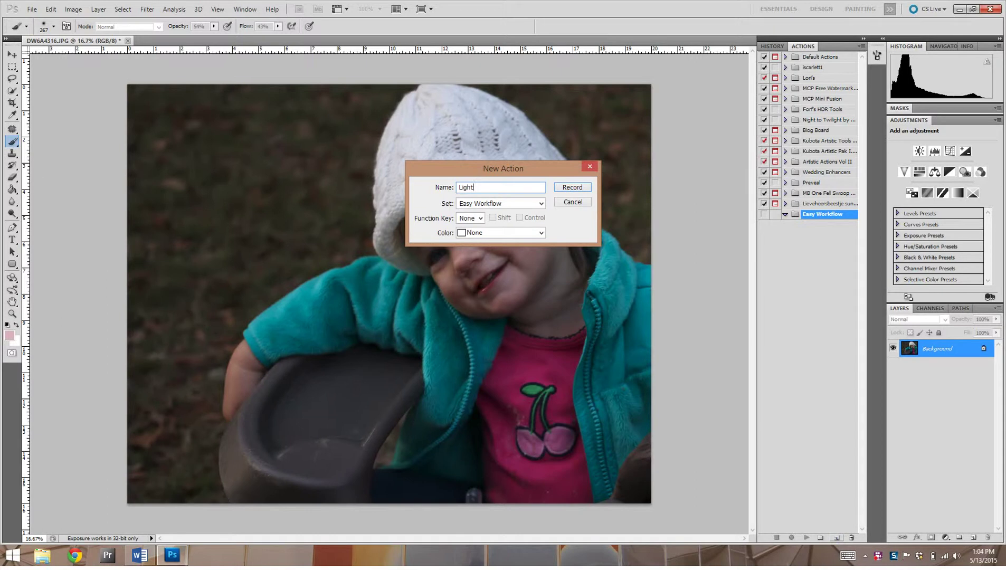
type(" and")
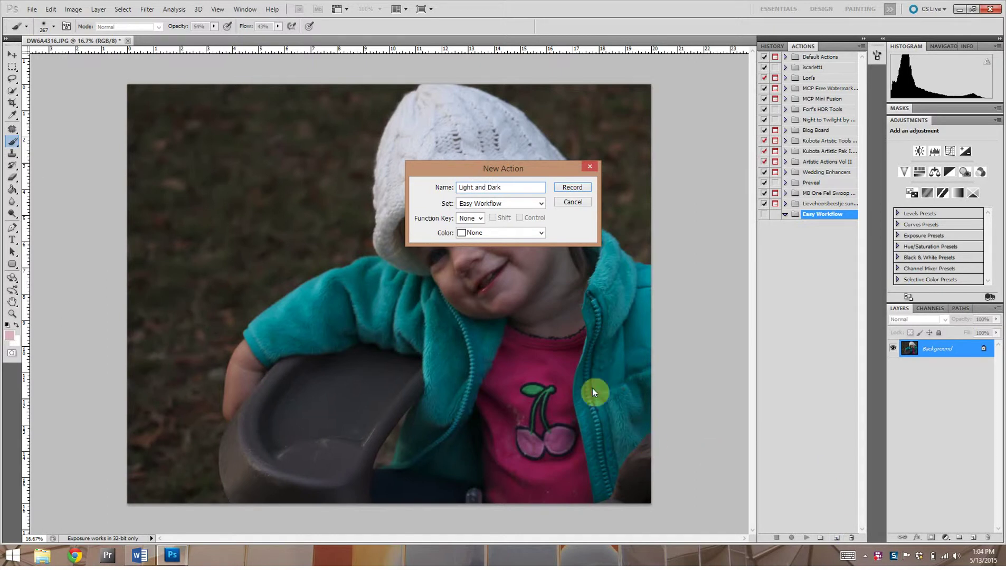
type("Dark")
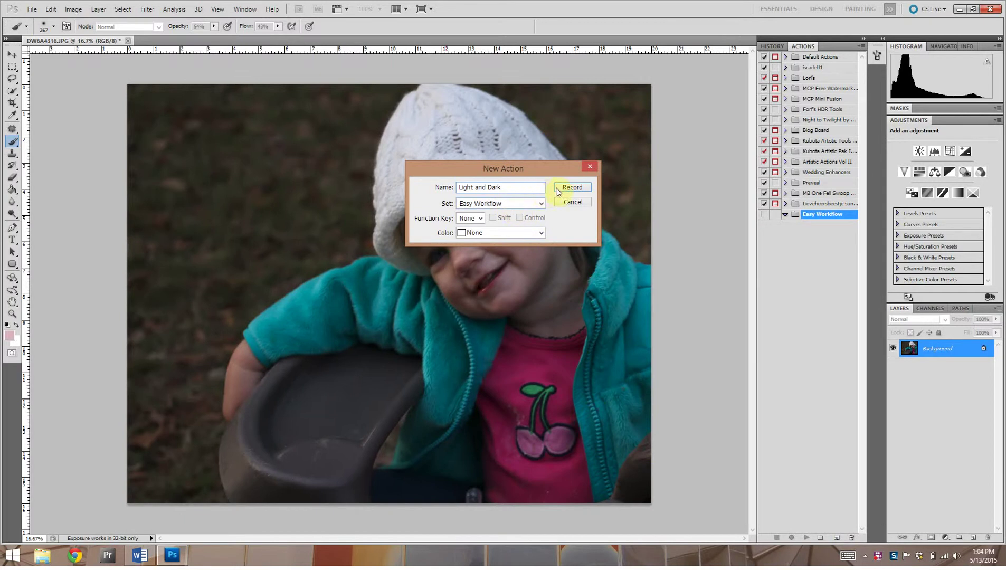
left_click(560, 188)
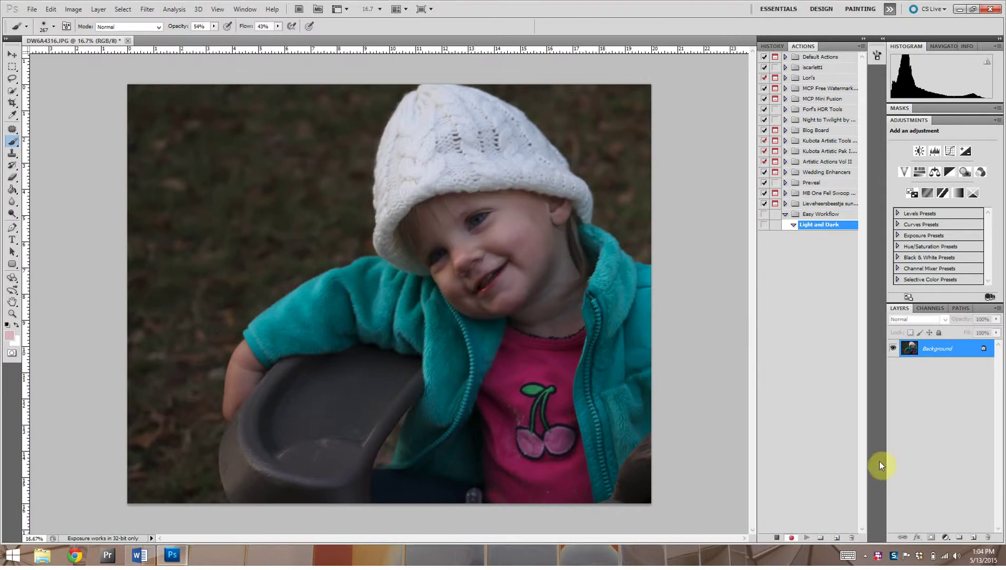
Add a Curves adjustment layer that brightens the midtones from input 101 to output 175, and invert its mask to black.
left_click(947, 538)
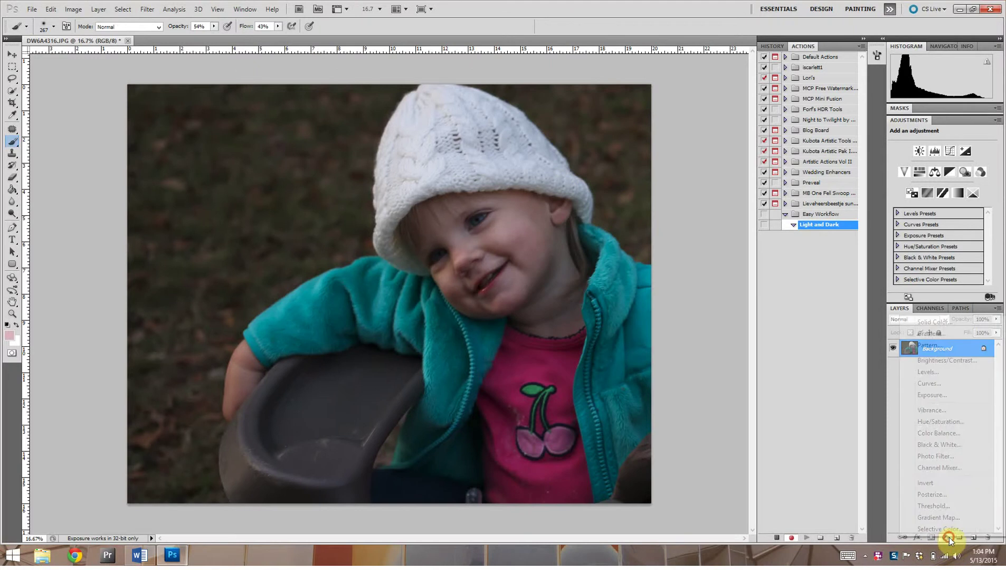
left_click(946, 384)
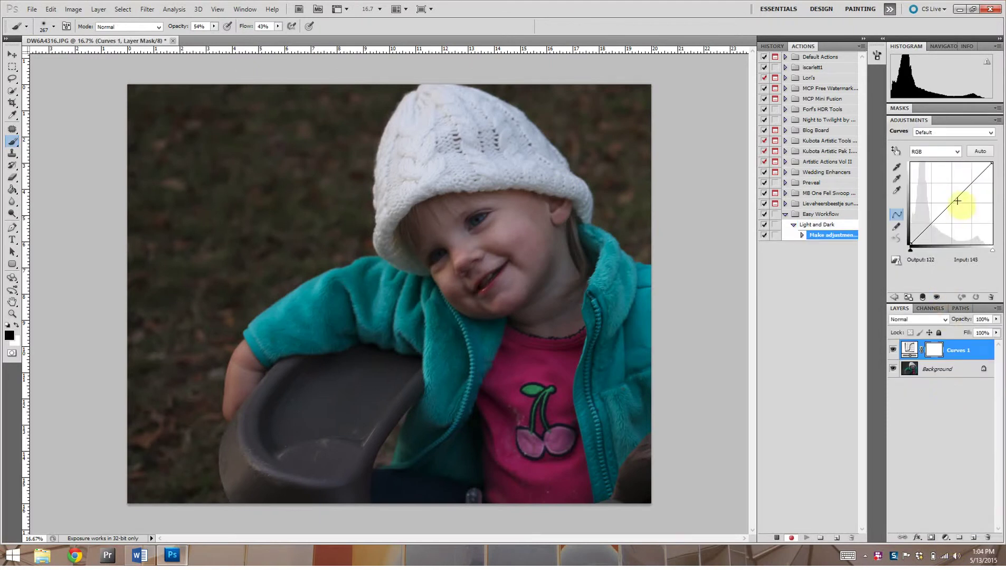
left_click_drag(954, 201, 942, 188)
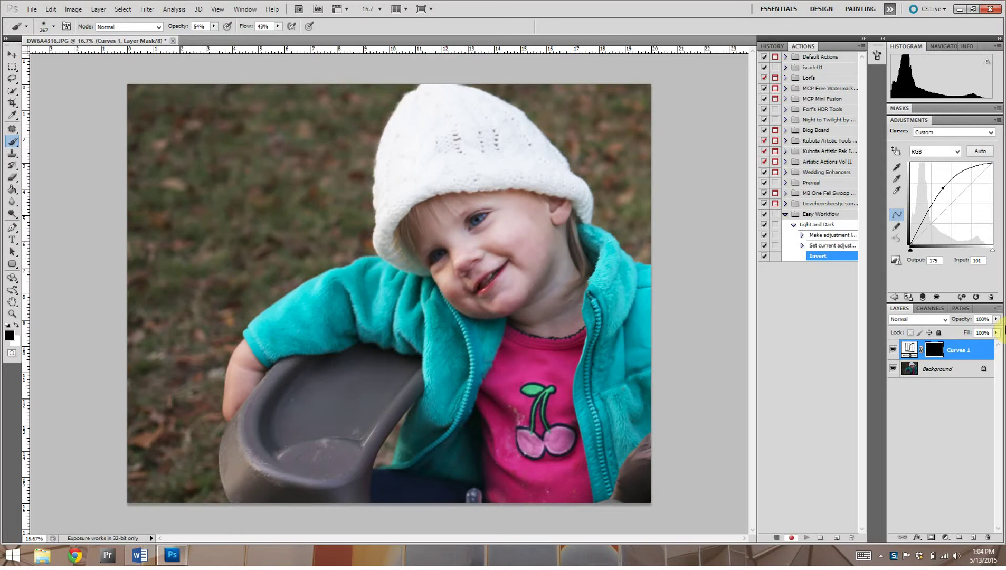
key("ctrl+i")
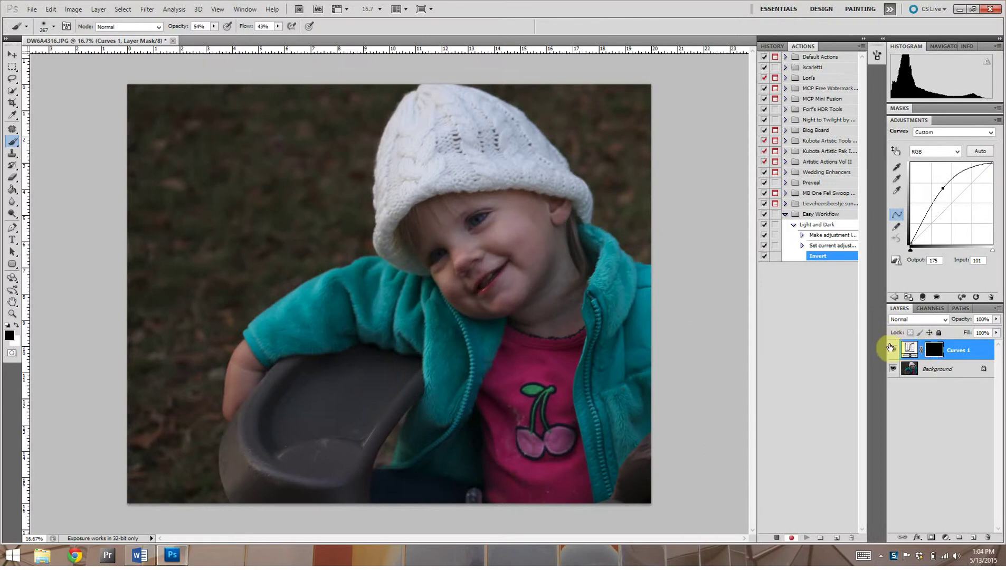
Rename the brightening Curves layer as Lighten and hide it.
double_click(962, 351)
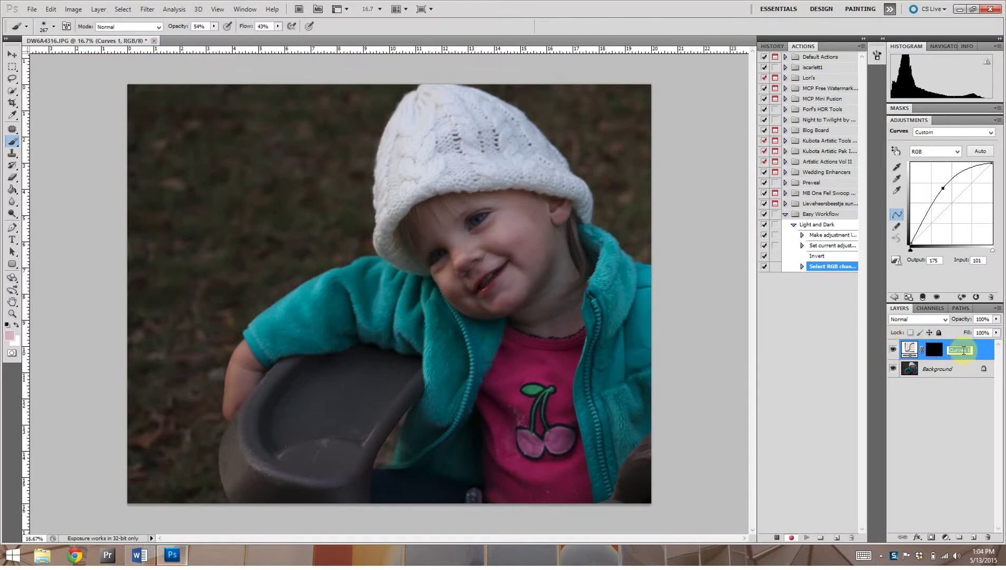
type("Lighten")
key("Return")
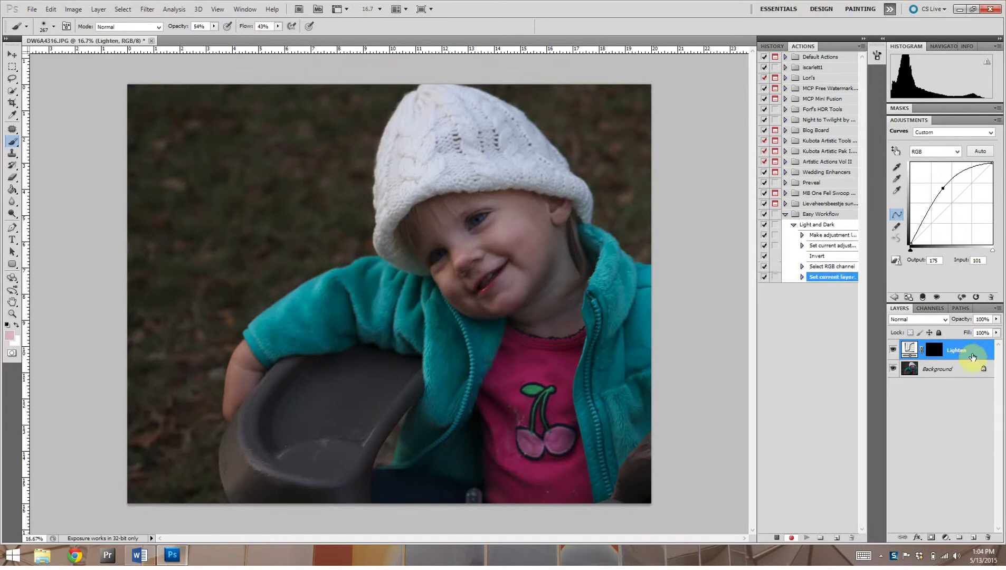
left_click(891, 350)
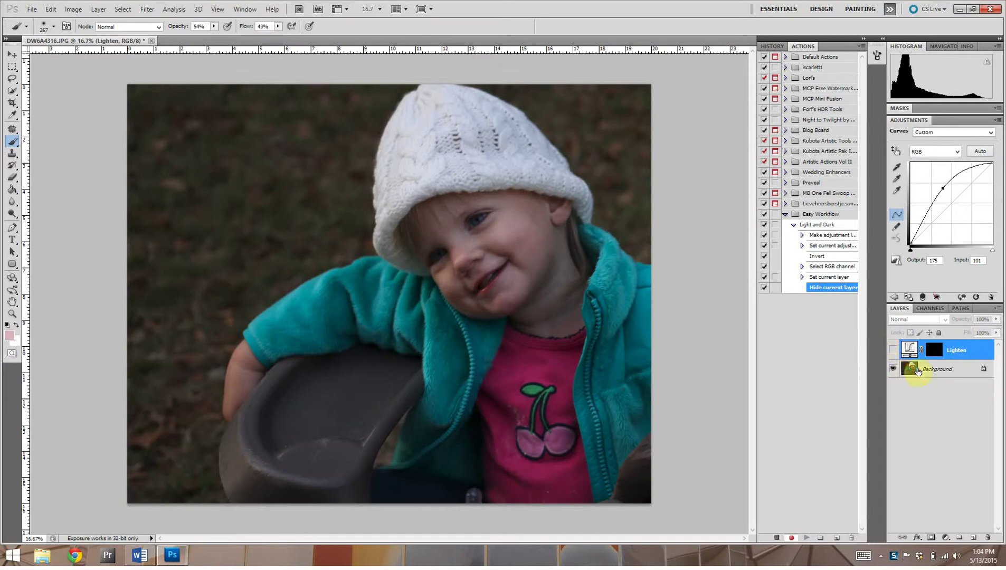
Add a Curves layer directly above the Background that darkens input 158 to output 82, and invert its mask to black.
left_click(942, 375)
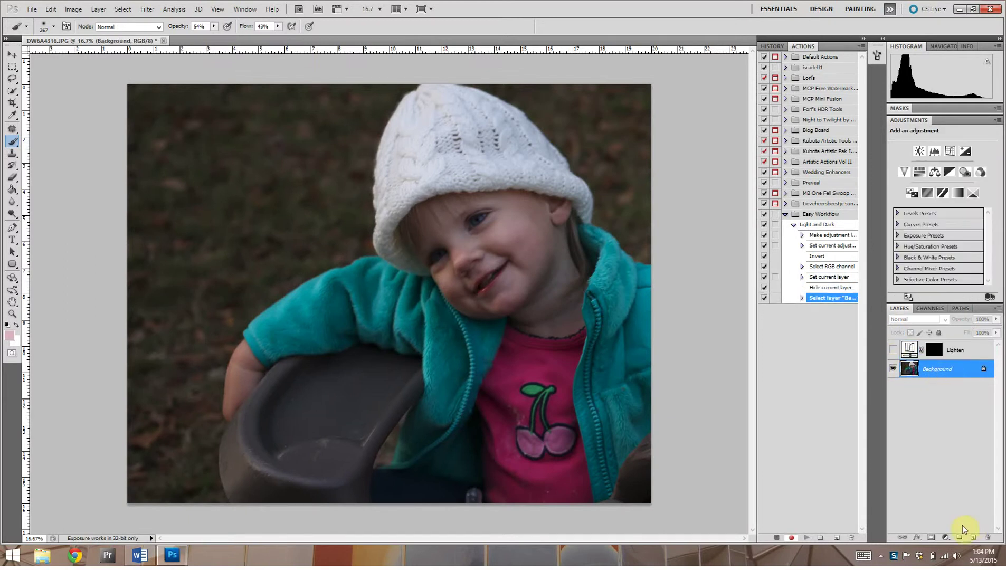
left_click(945, 536)
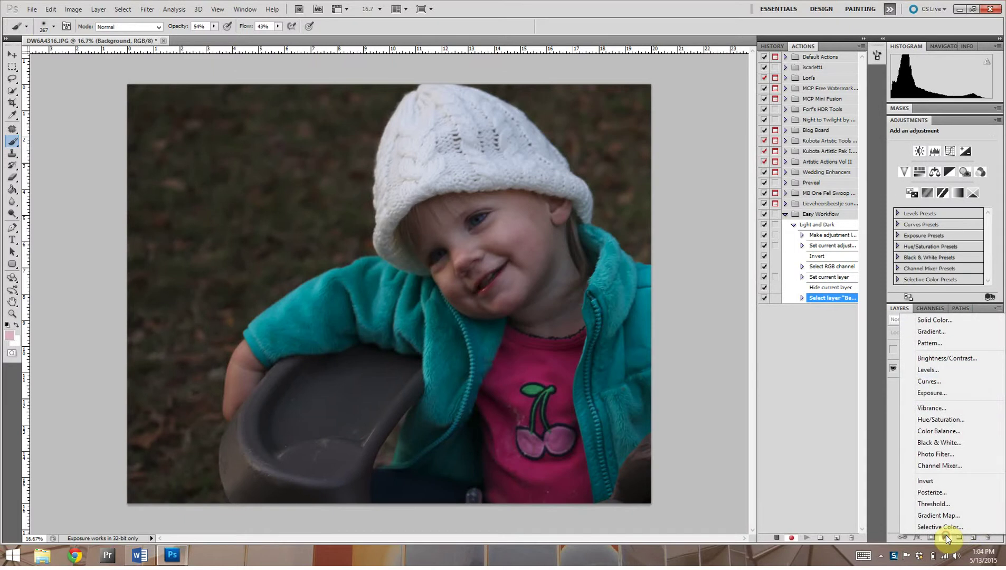
left_click(945, 384)
left_click_drag(949, 206, 960, 217)
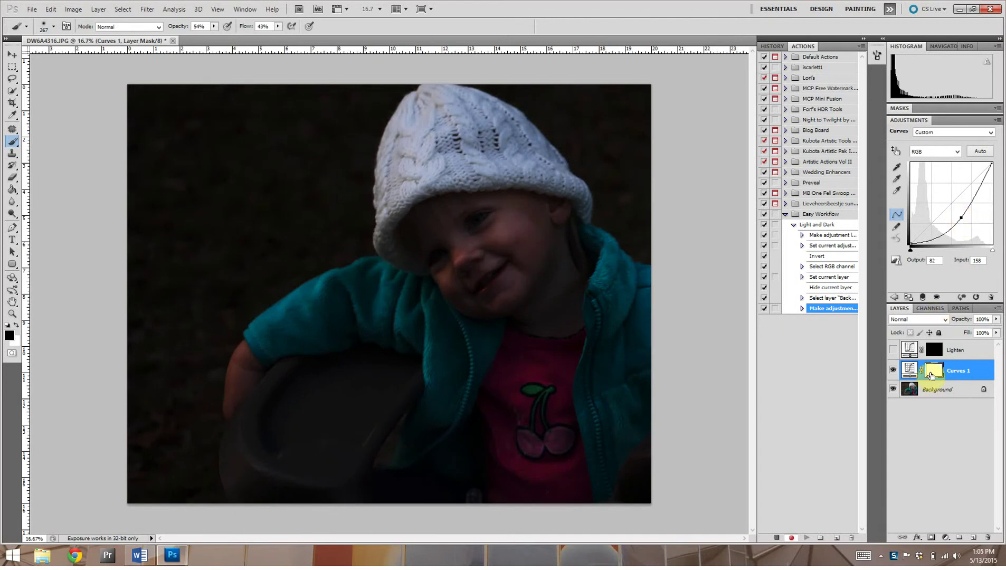
key("ctrl+i")
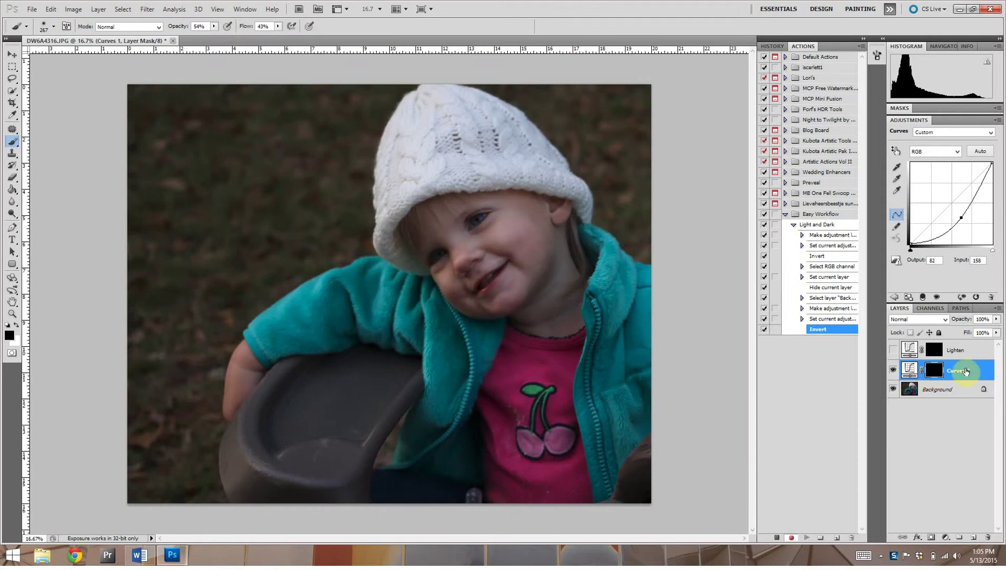
double_click(965, 370)
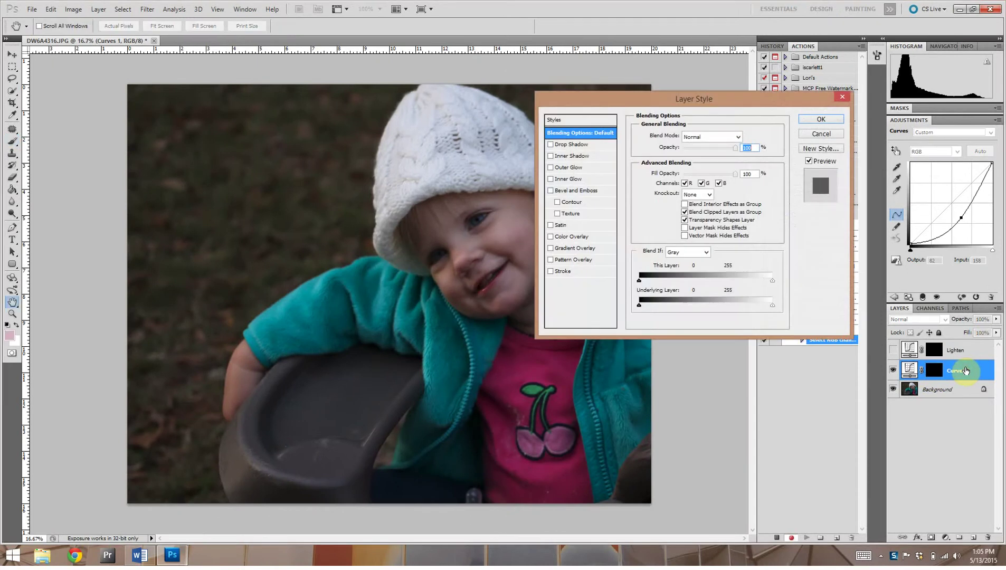
left_click(822, 135)
key("b")
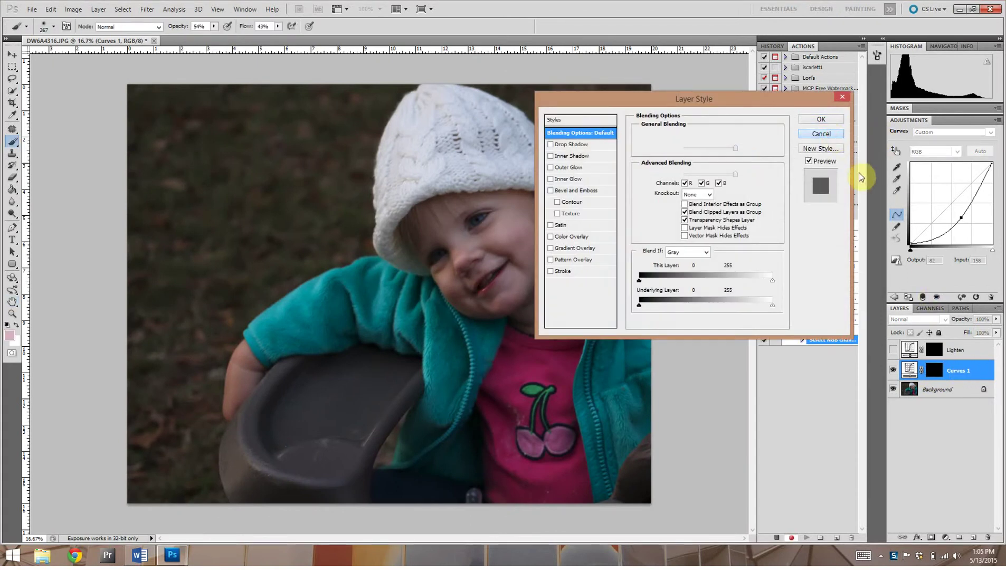
Rename the darkening Curves layer as Darken and make the Lighten layer visible again.
double_click(954, 370)
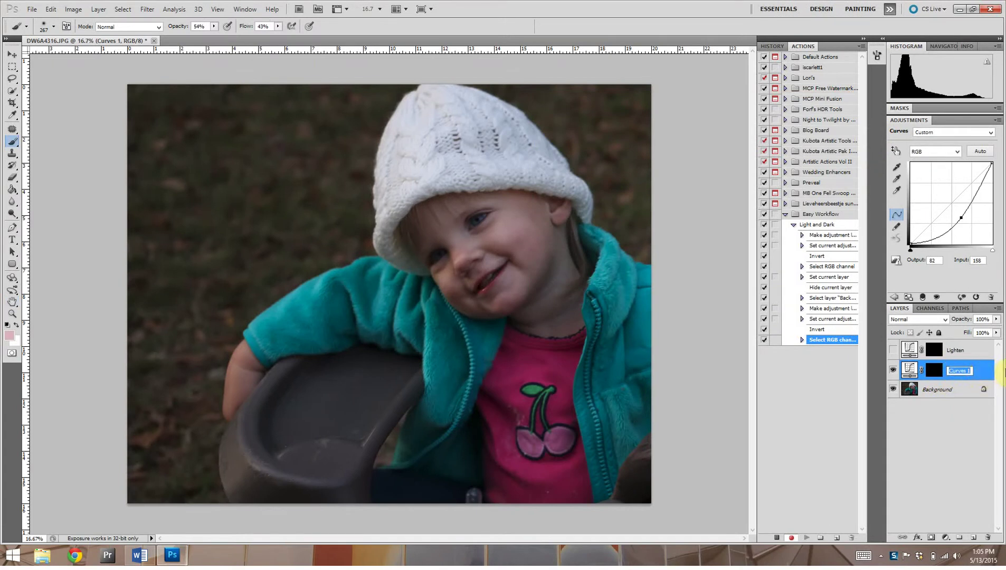
type("Darken")
key("Return")
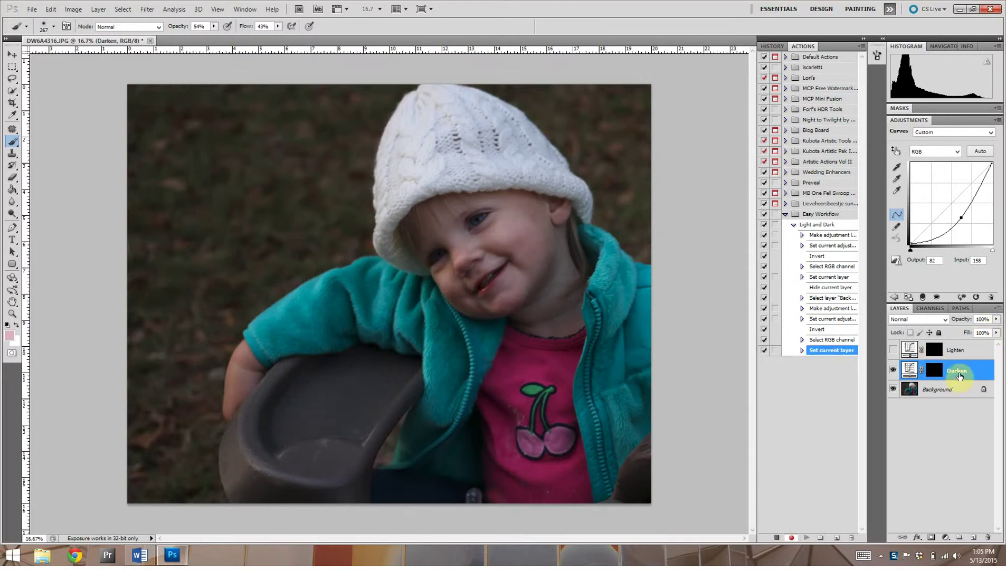
left_click(892, 350)
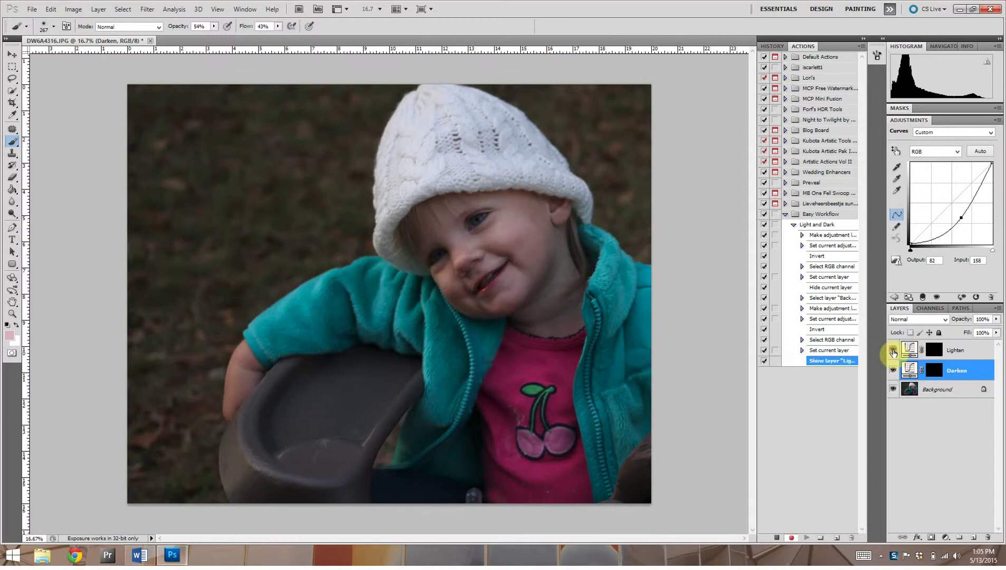
Create a new layer group and move both the Lighten and Darken layers into it.
left_click(960, 537)
left_click_drag(964, 350, 958, 366)
left_click(956, 365)
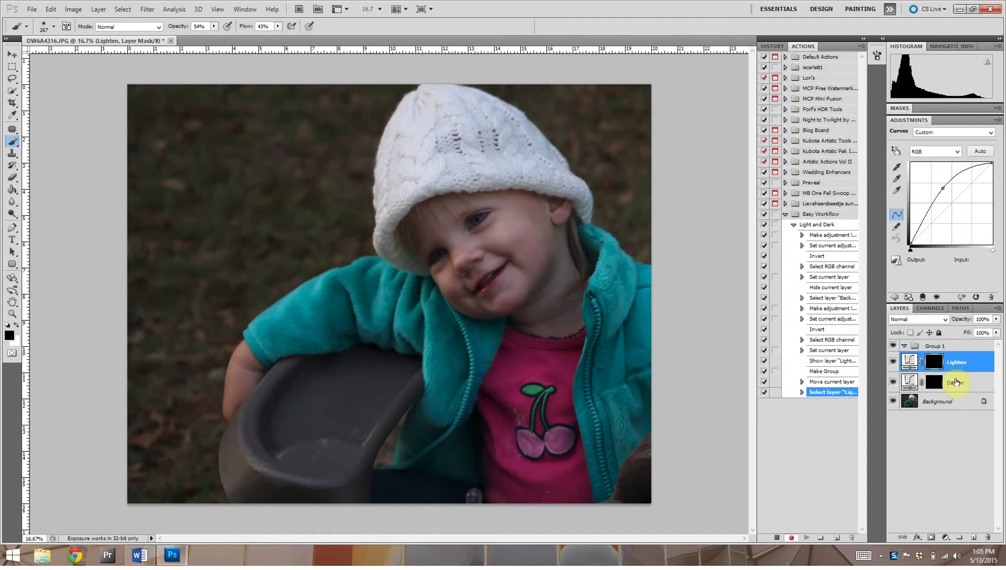
left_click(956, 382, "shift")
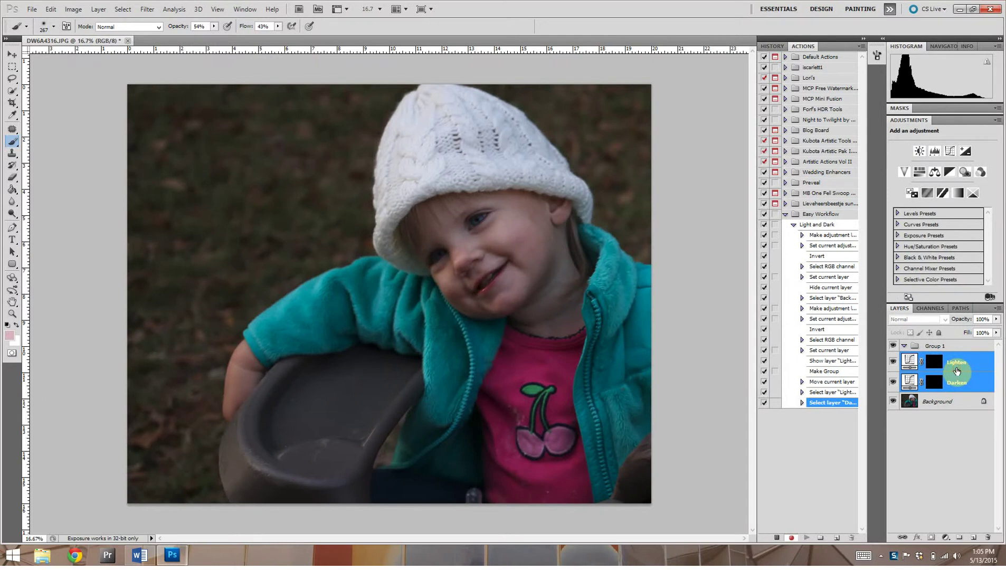
left_click_drag(956, 370, 955, 351)
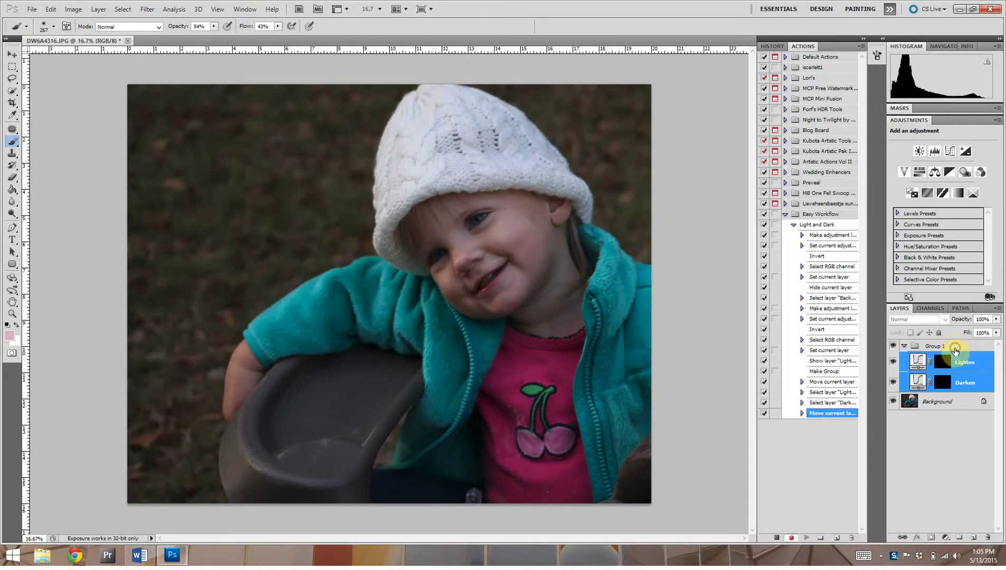
Collapse and re-expand the layer group to check its contents, and stop recording the action.
left_click(905, 347)
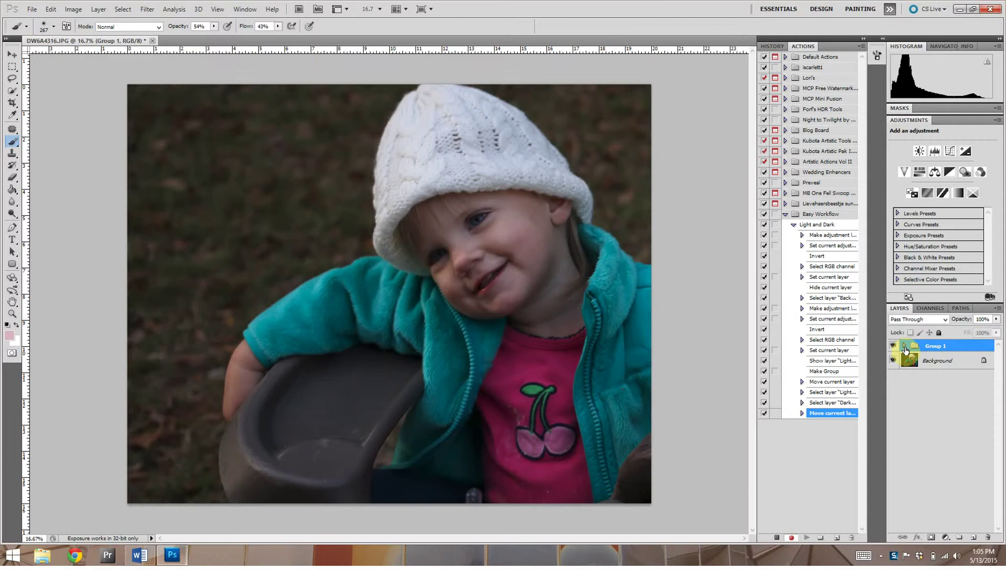
left_click(904, 347)
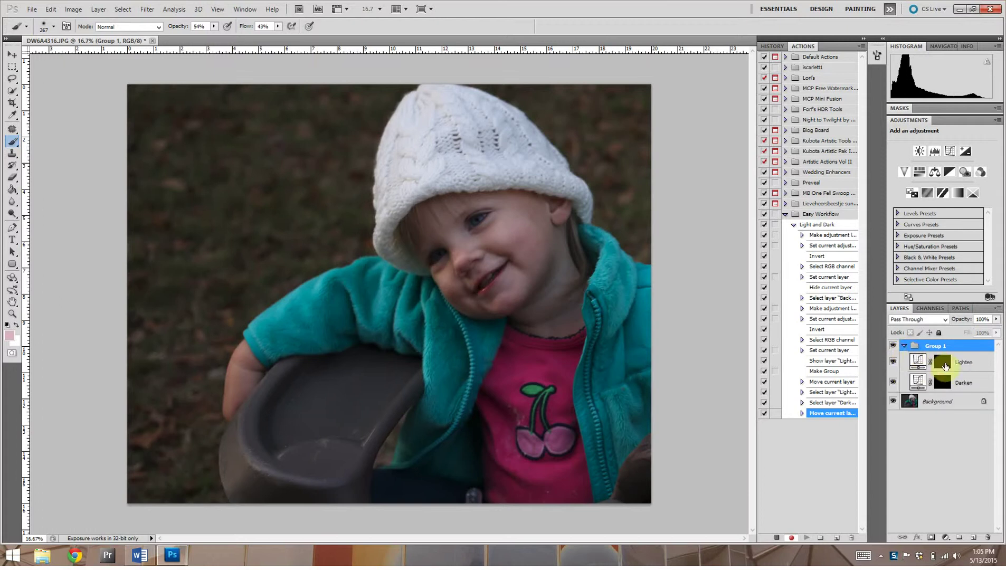
left_click_drag(940, 365, 807, 538)
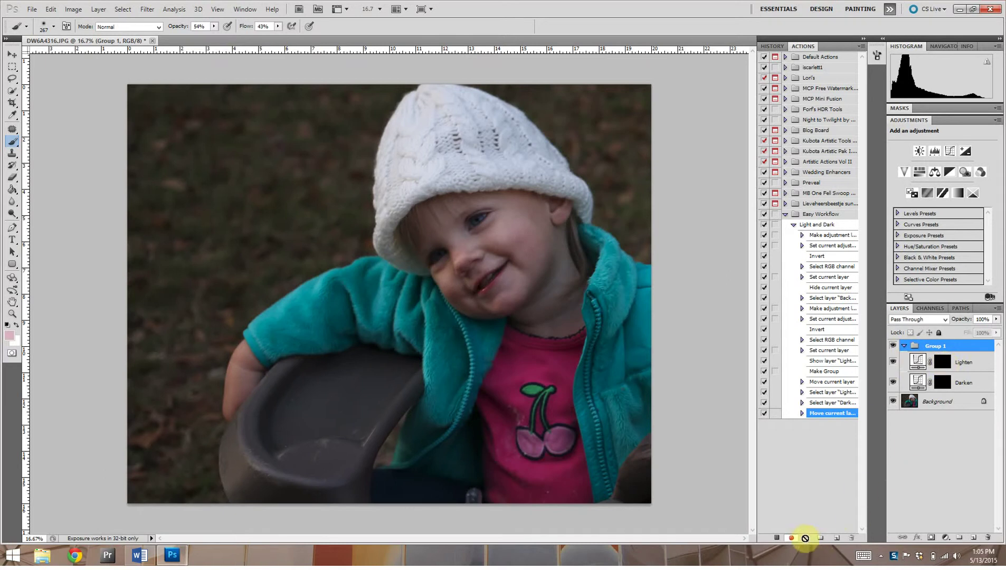
left_click(777, 537)
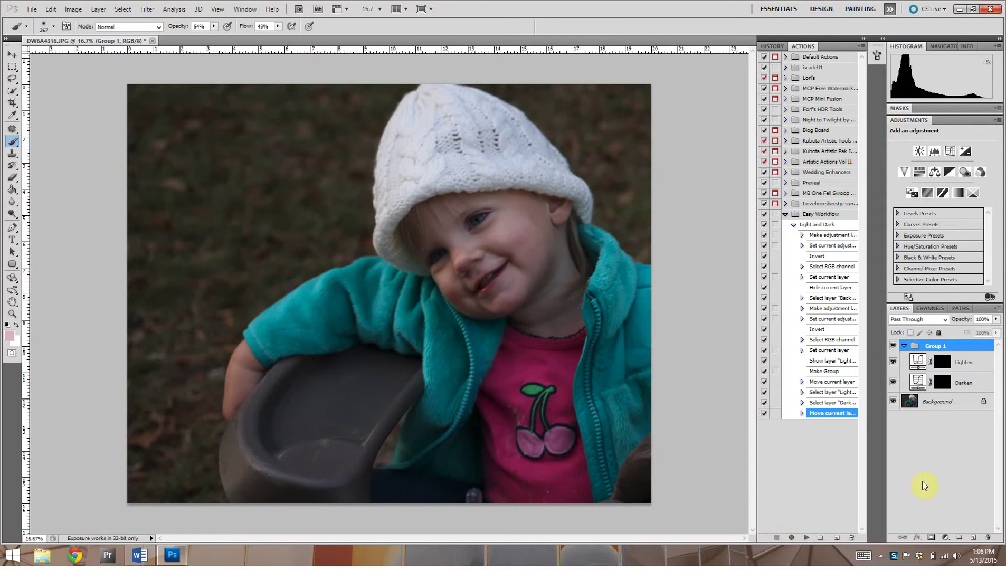
Target the Lighten layer's mask and make white the foreground colour for painting.
left_click(966, 363)
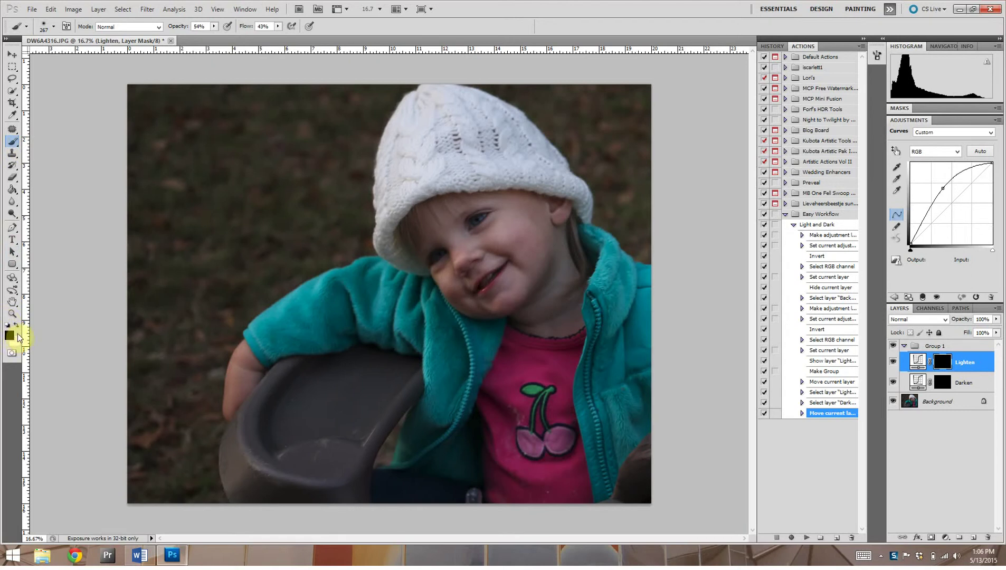
left_click(381, 278)
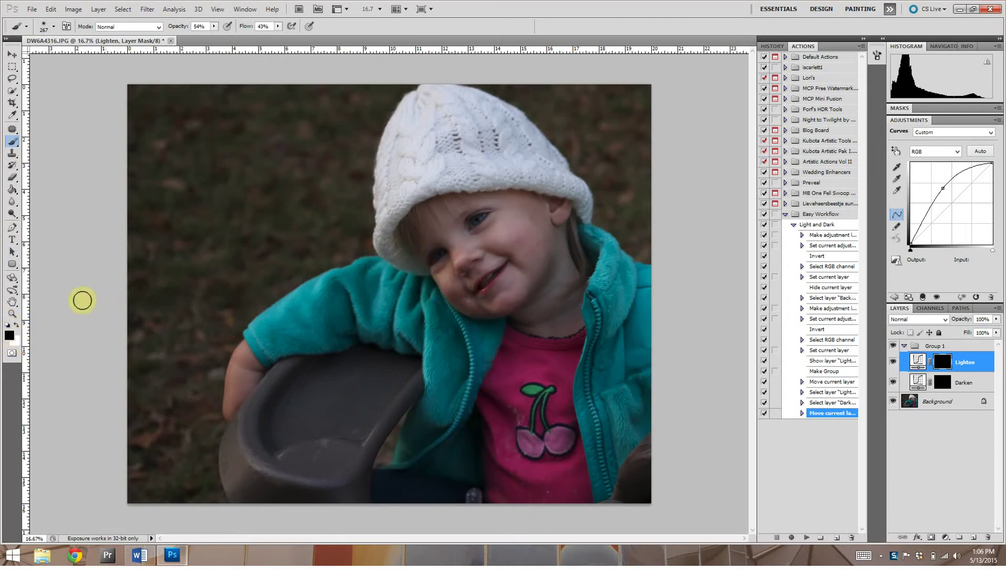
left_click(18, 325)
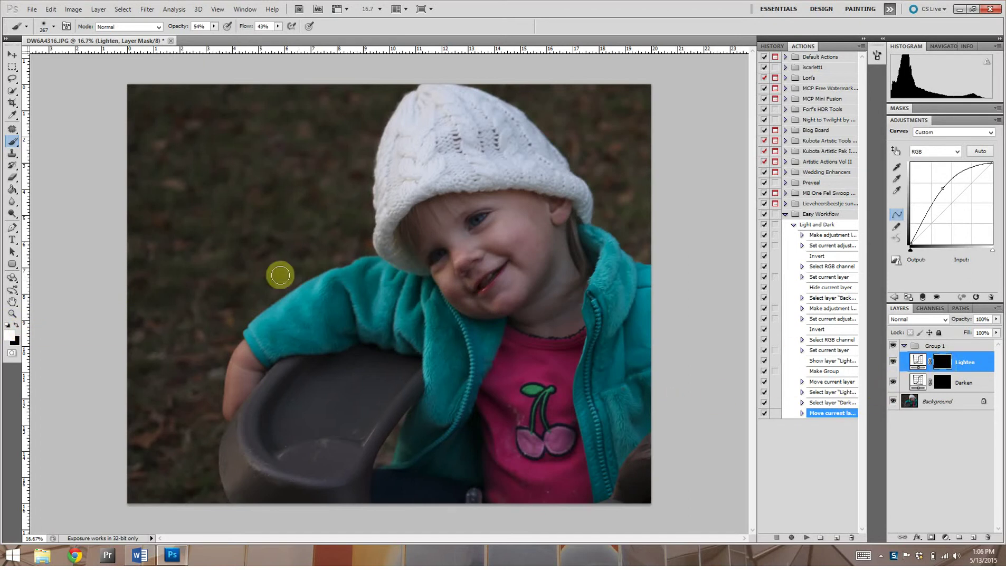
Set the soft brush to 2186 px and 40% opacity, and paint on the Lighten mask over the child's face.
left_click(54, 26)
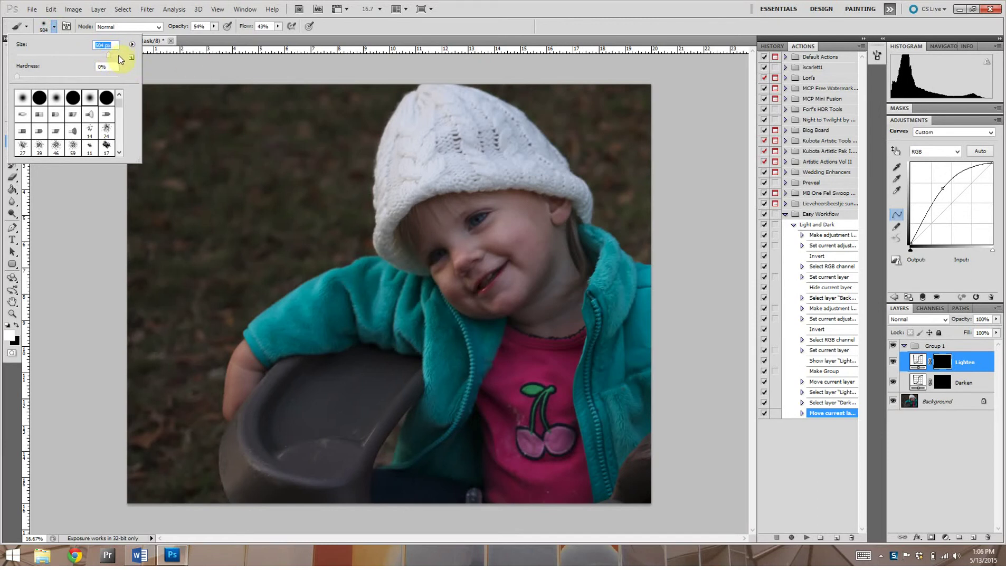
left_click_drag(113, 55, 115, 55)
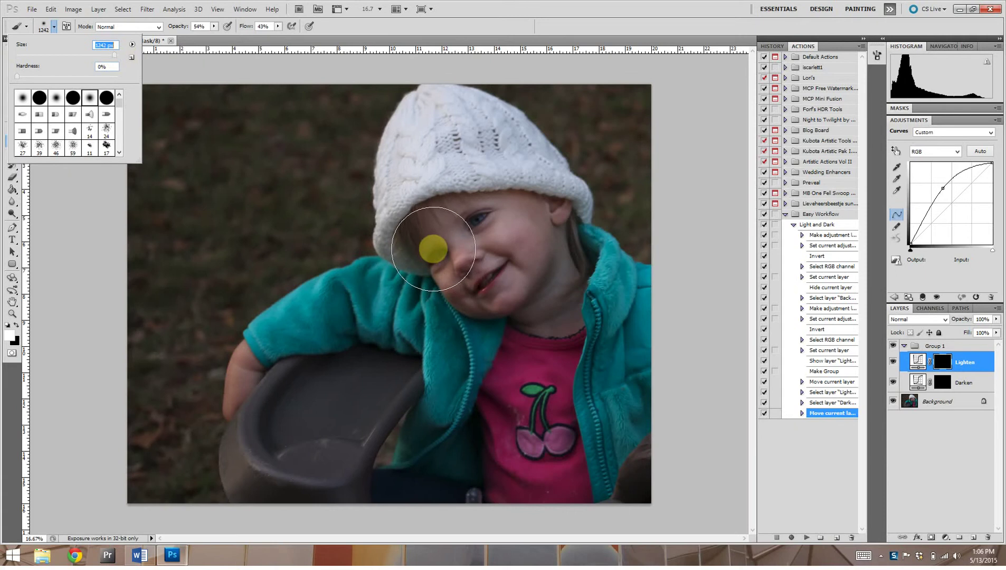
left_click_drag(116, 55, 117, 55)
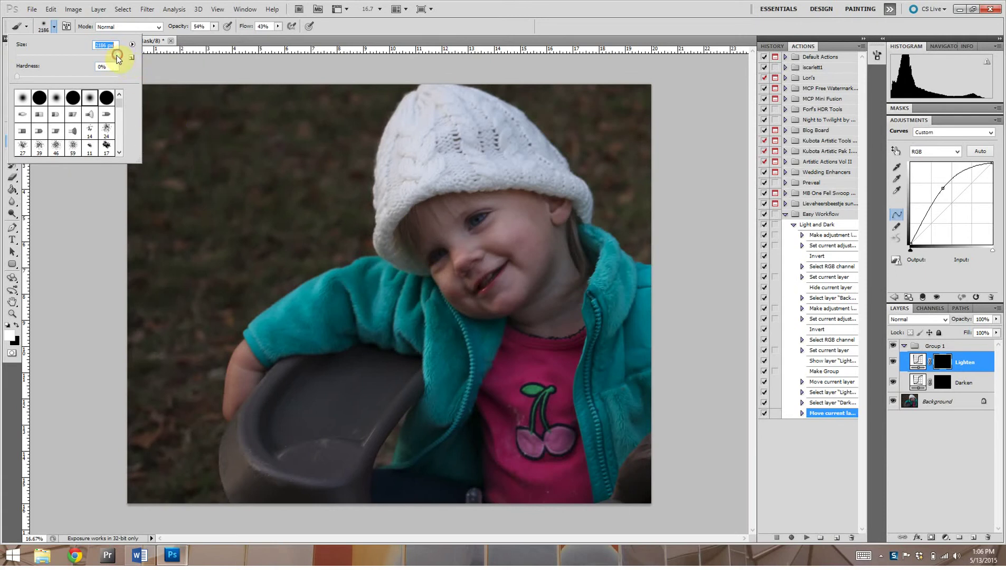
left_click(214, 26)
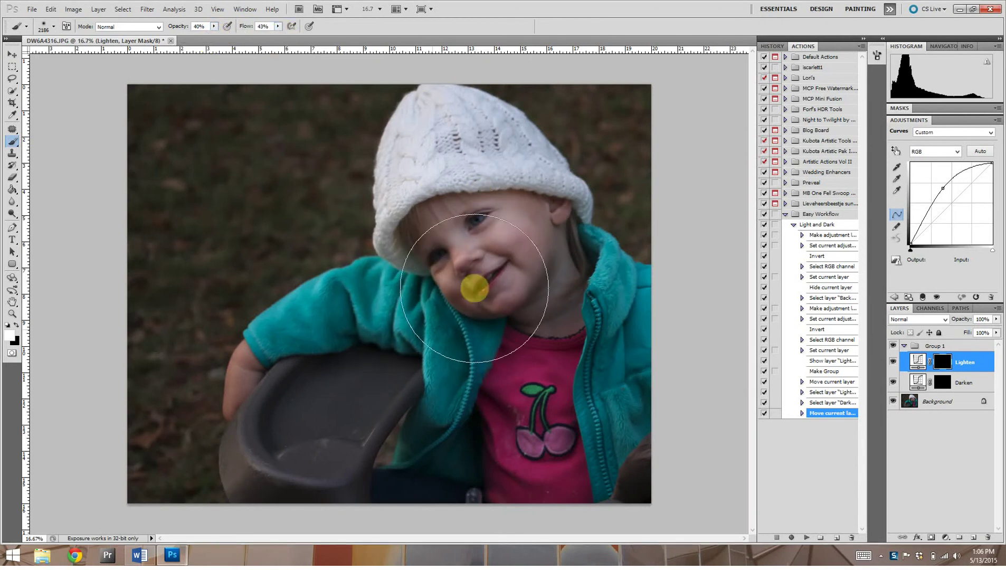
left_click(443, 260)
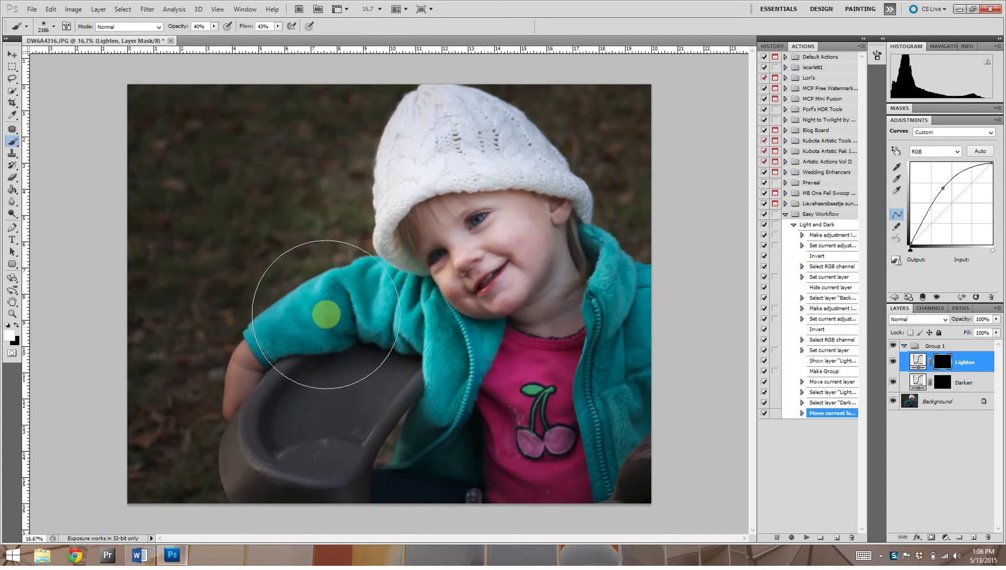
Paint white over the child's face on the Lighten mask and over the photo's outer edges and background on the Darken mask.
left_click(472, 234)
left_click(475, 237)
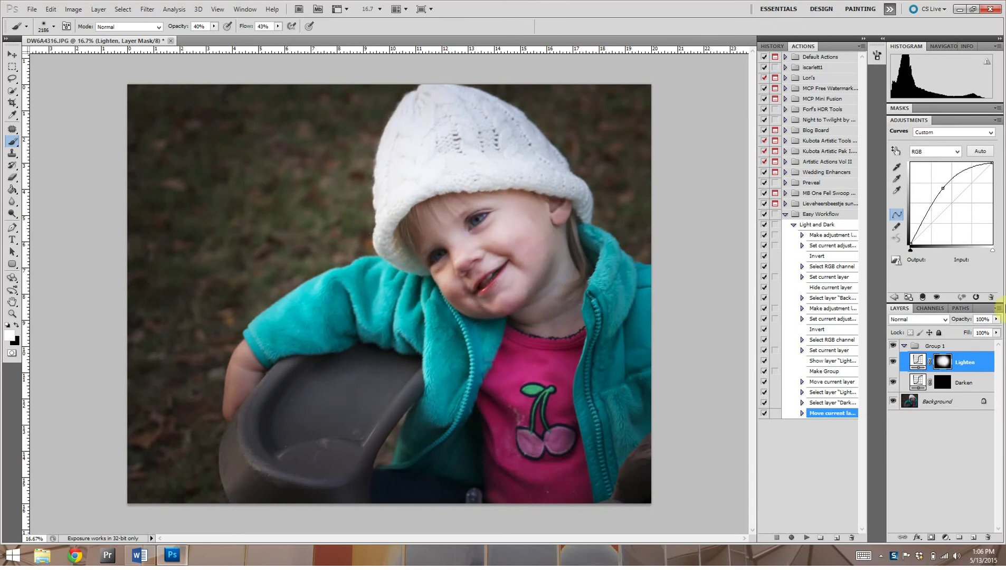
left_click(940, 388)
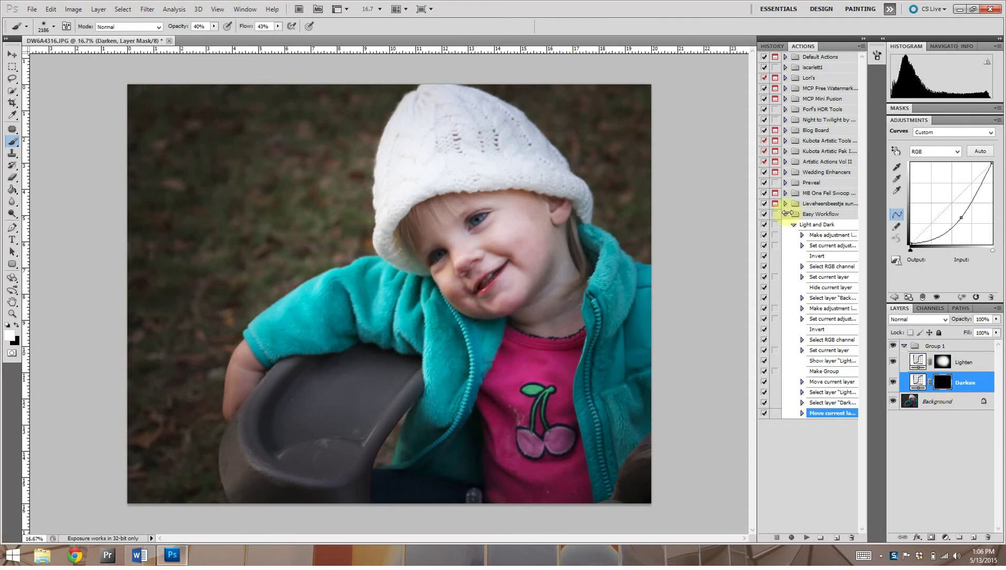
mouse_move(314, 90)
left_mouse_down()
mouse_move(198, 130)
mouse_move(139, 226)
mouse_move(124, 354)
mouse_move(278, 462)
mouse_move(449, 498)
mouse_move(637, 399)
mouse_move(669, 212)
mouse_move(664, 127)
mouse_move(446, 119)
mouse_move(330, 155)
mouse_move(123, 361)
mouse_move(165, 448)
mouse_move(920, 364)
left_mouse_up()
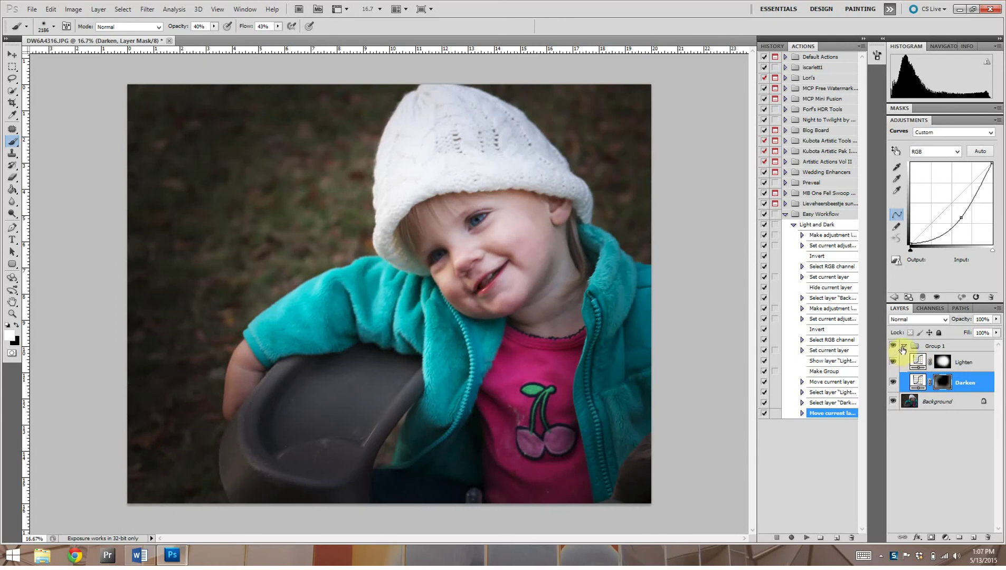
Select Group 1 and toggle its visibility off and on to compare the portrait before and after the lighten and darken adjustments.
left_click(904, 347)
left_click(903, 347)
left_click(941, 346)
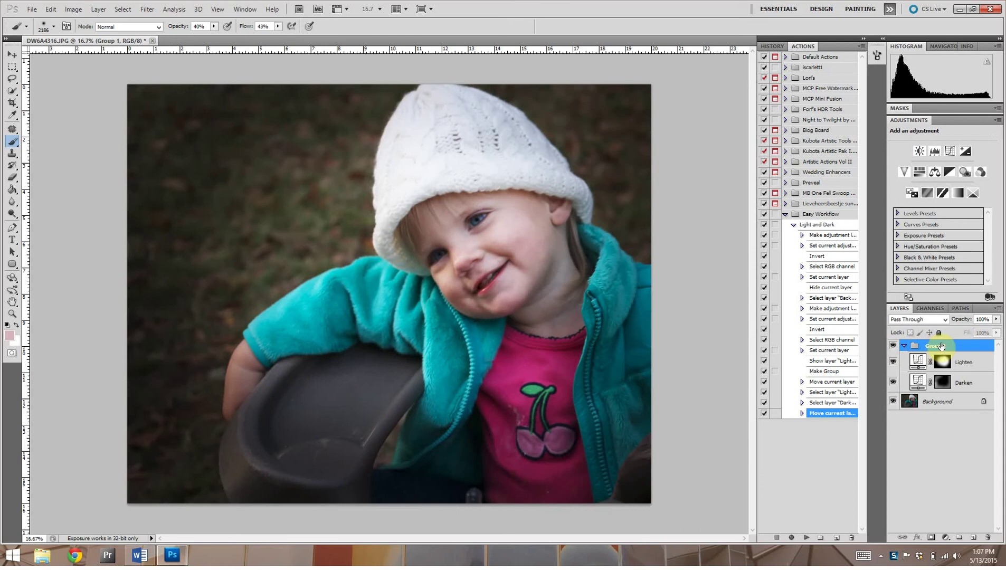
left_click(892, 346)
left_click(892, 347)
left_click(893, 347)
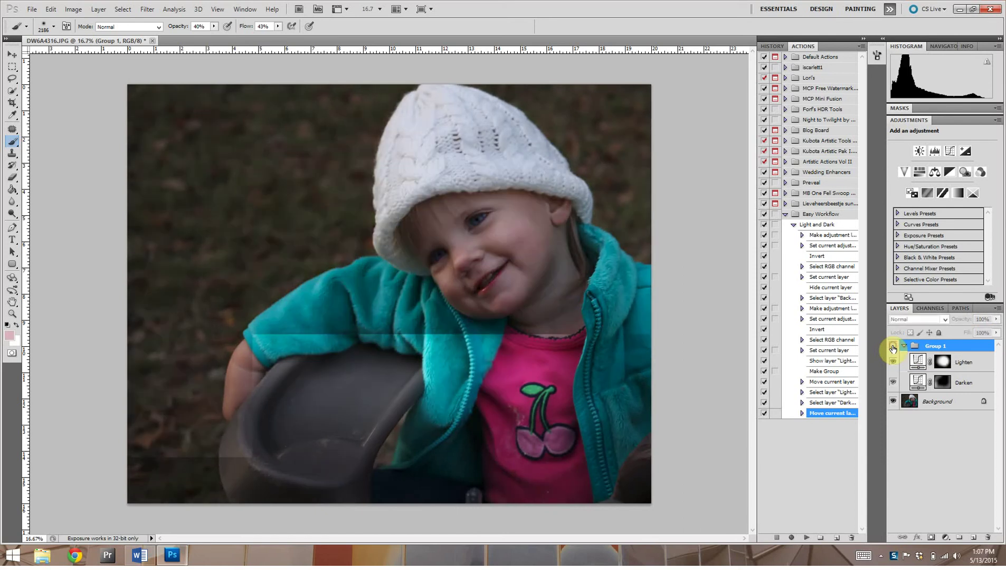
left_click(892, 346)
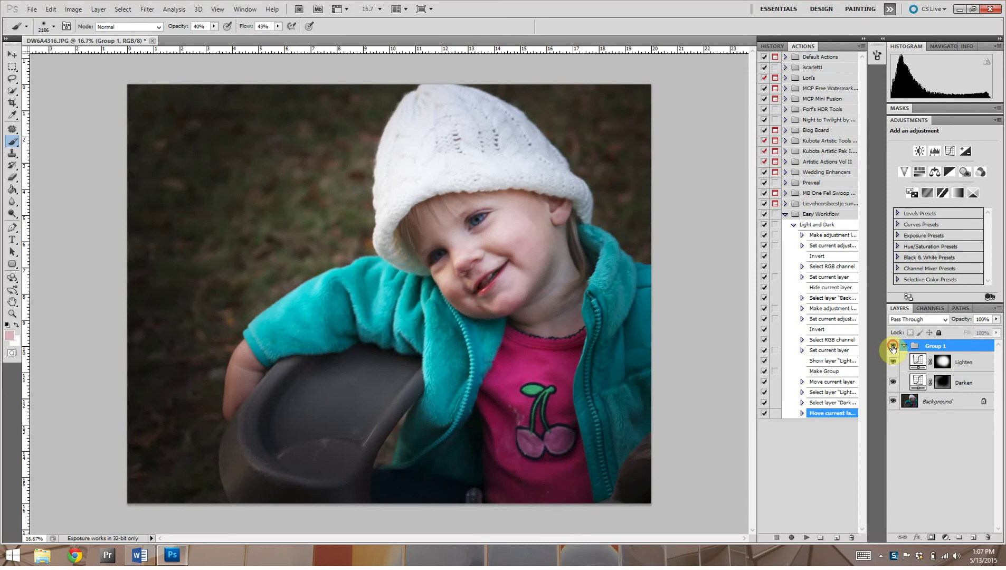
left_click(892, 346)
left_click(893, 347)
Merge all visible layers, including Group 1, into the Background layer.
key("ctrl+shift+e")
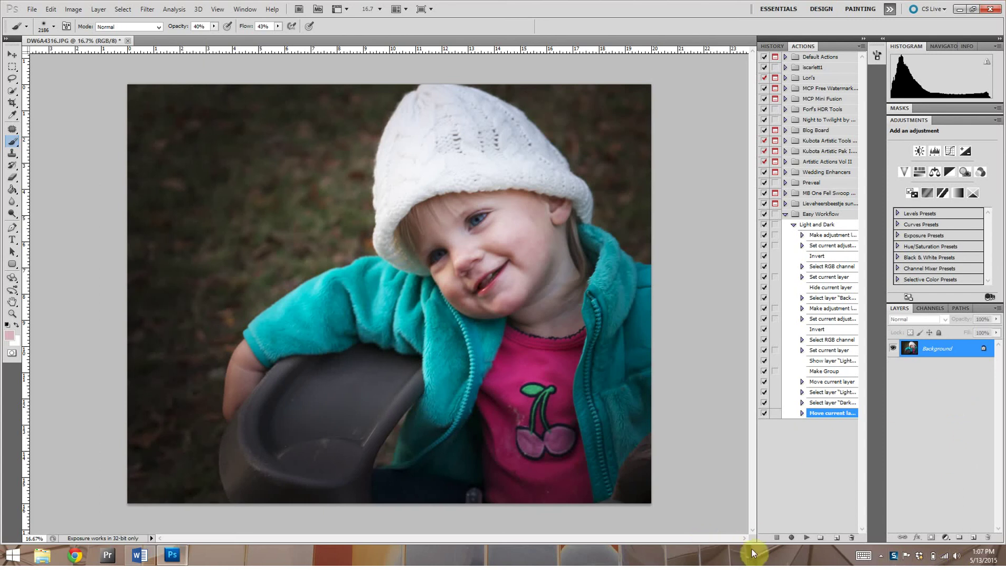
left_click(880, 555)
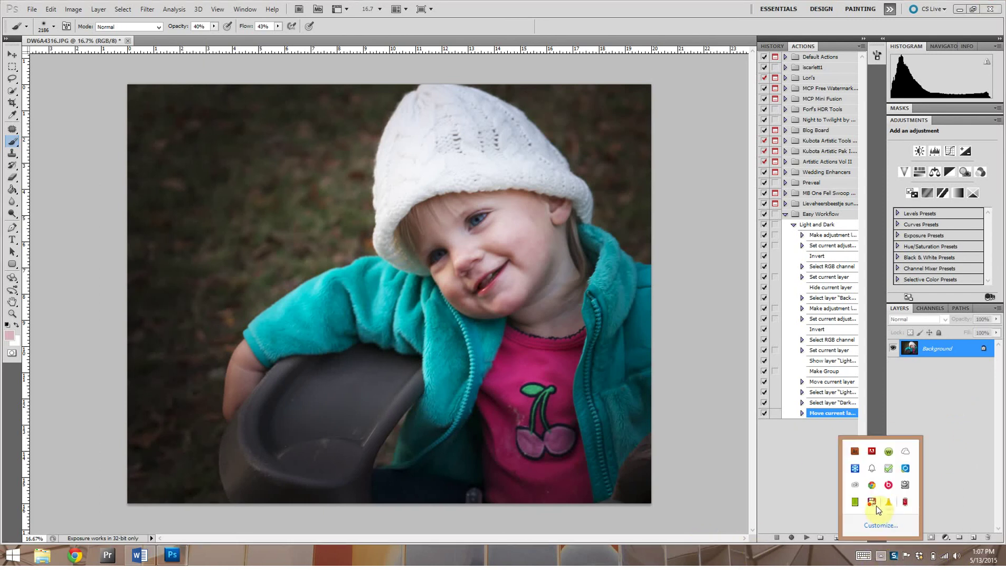
right_click(874, 503)
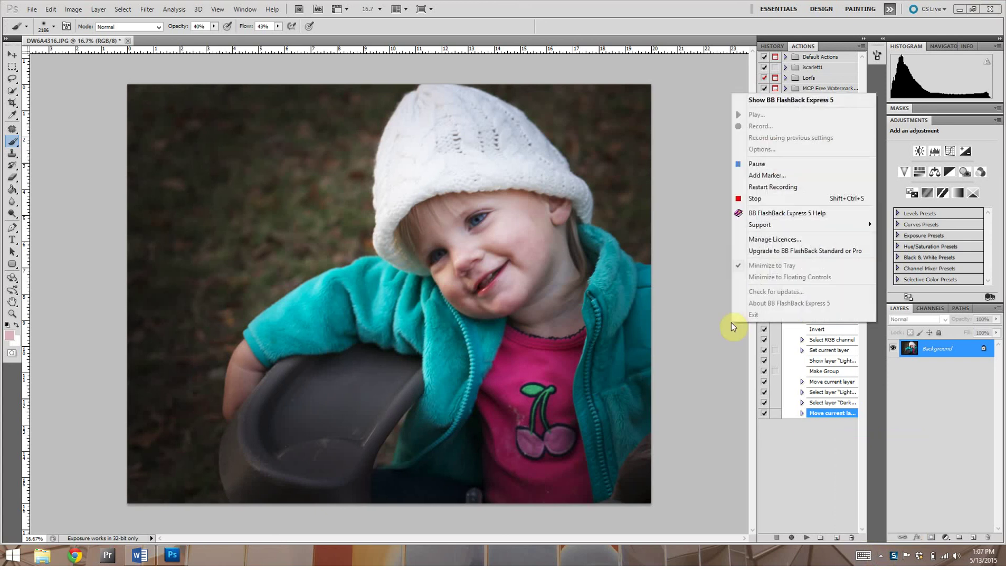